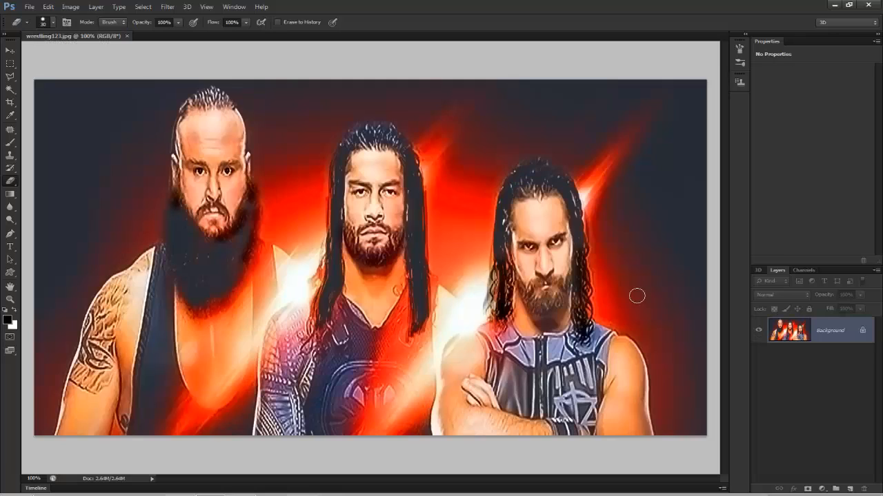
Duplicate the Background layer and apply the Find Edges filter to the copy
drag(842, 336, 852, 490)
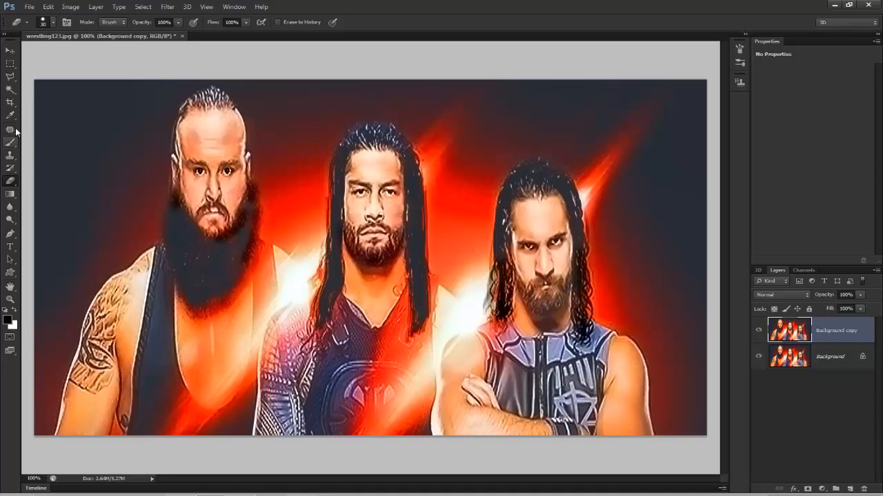
click(9, 52)
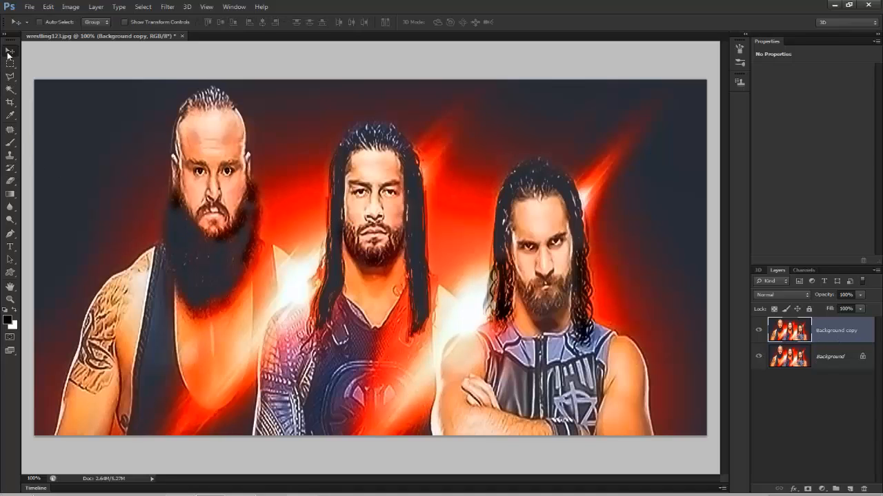
click(167, 9)
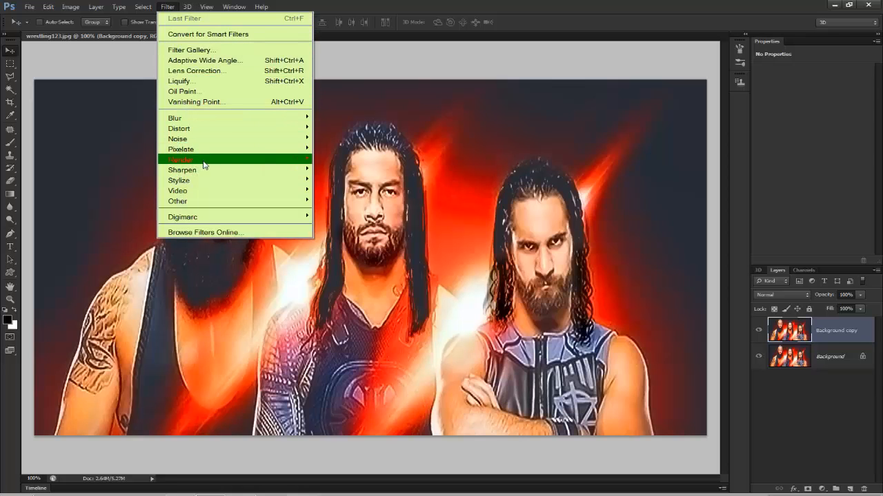
mouse_move(206, 181)
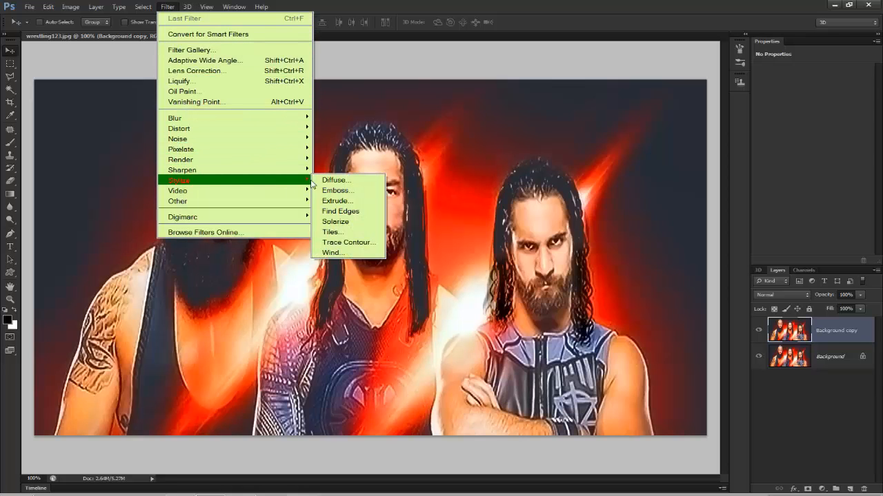
click(357, 216)
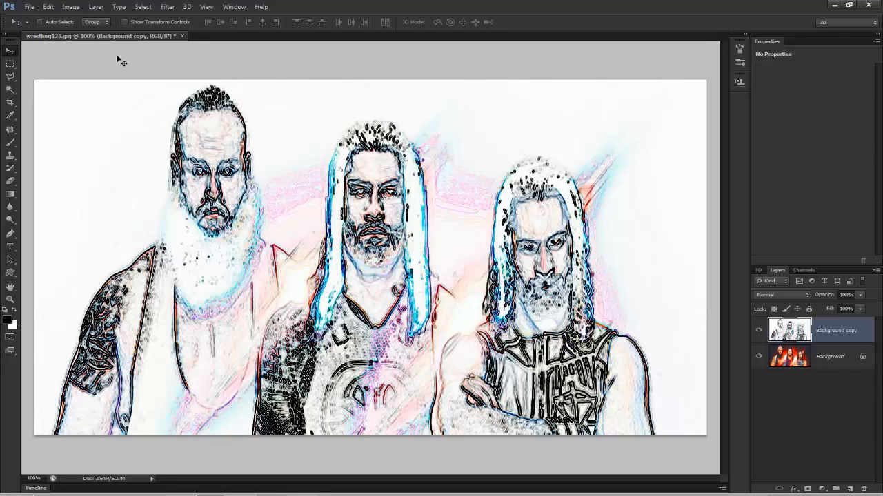
Desaturate the Background copy layer to turn the edge drawing into a black-and-white sketch
click(69, 8)
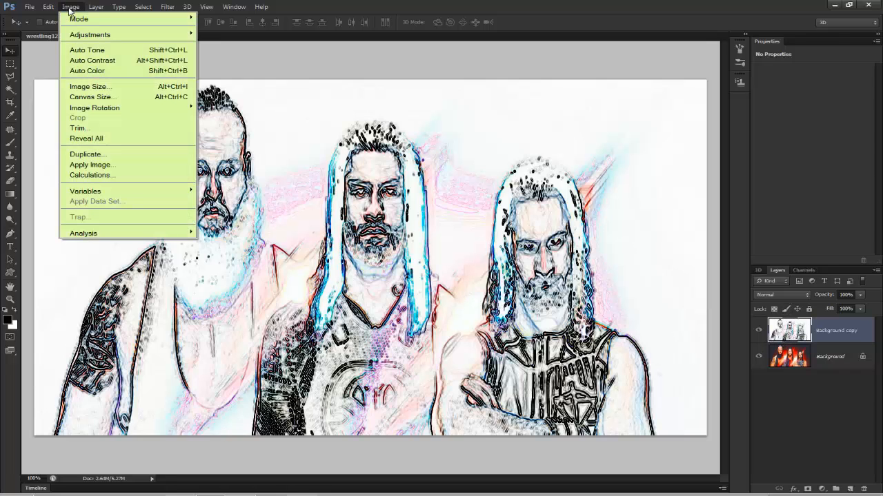
mouse_move(104, 35)
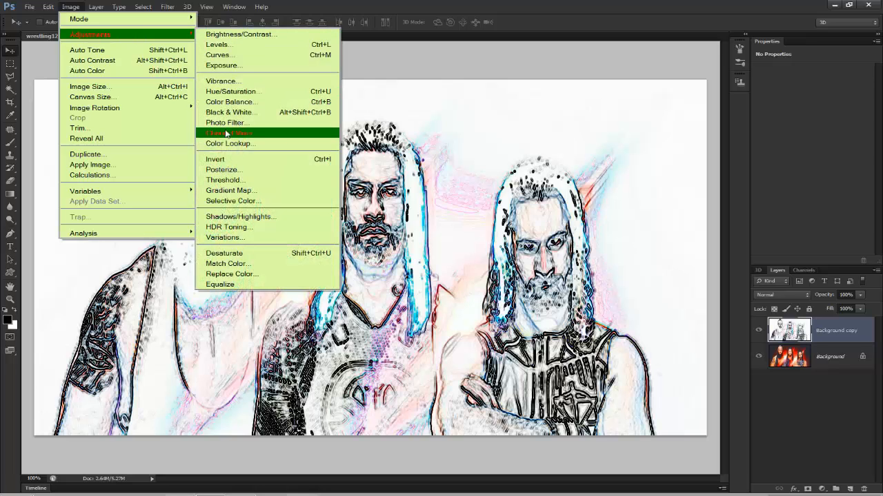
click(256, 255)
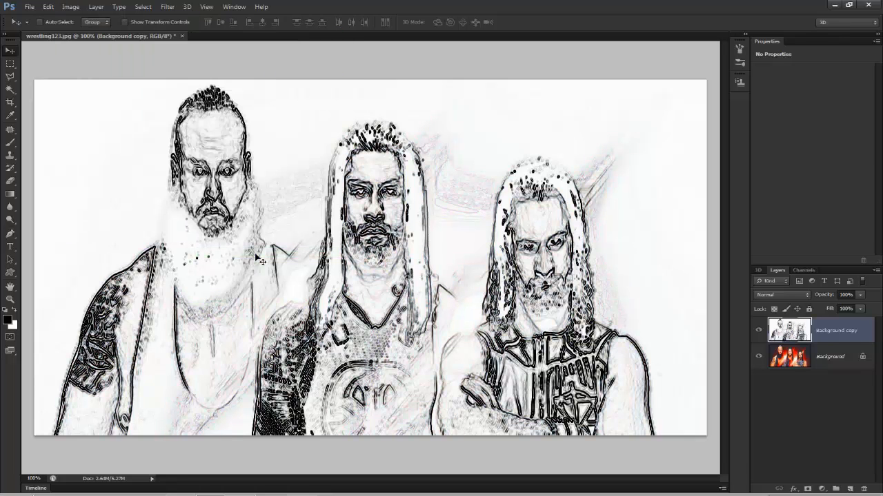
Add a layer mask to the Background copy and draw a black-to-white linear gradient horizontally across the whole image
click(807, 489)
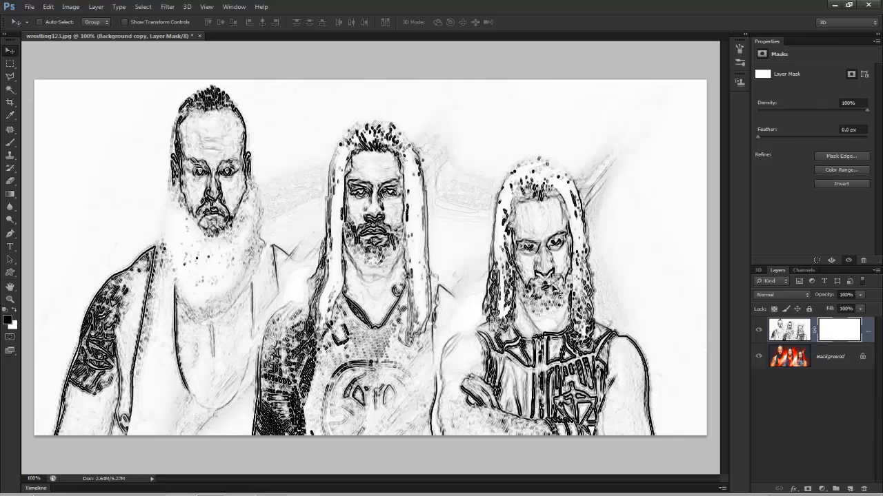
click(9, 195)
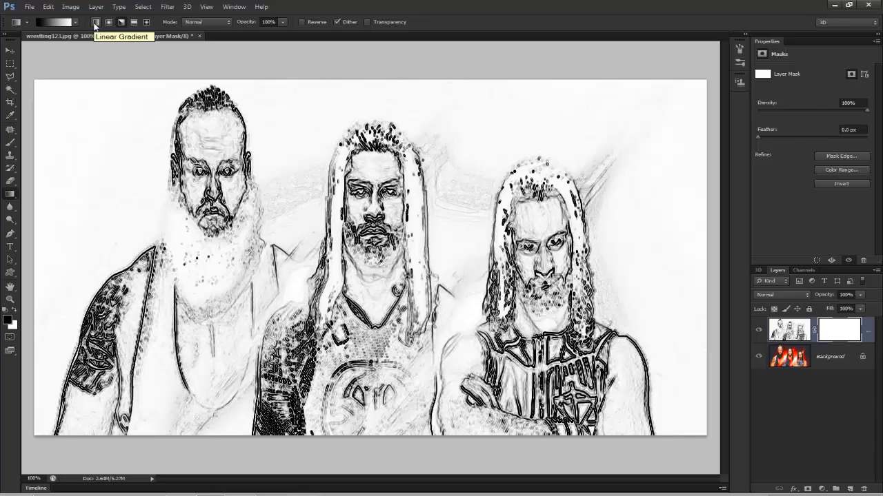
mouse_move(35, 229)
mouse_down()
mouse_move(489, 238)
mouse_move(711, 223)
mouse_up()
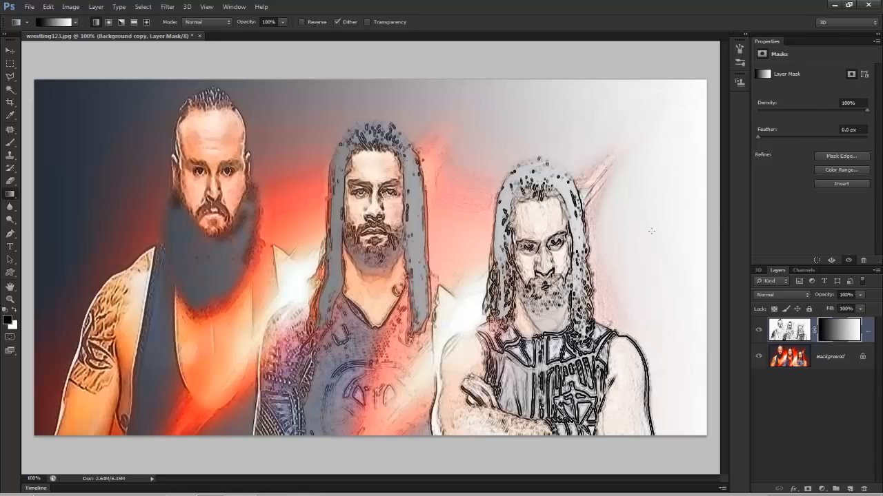
Redraw the mask's linear gradient several times at different lengths, ending with a short diagonal one in the image's upper-left corner
drag(138, 165, 301, 200)
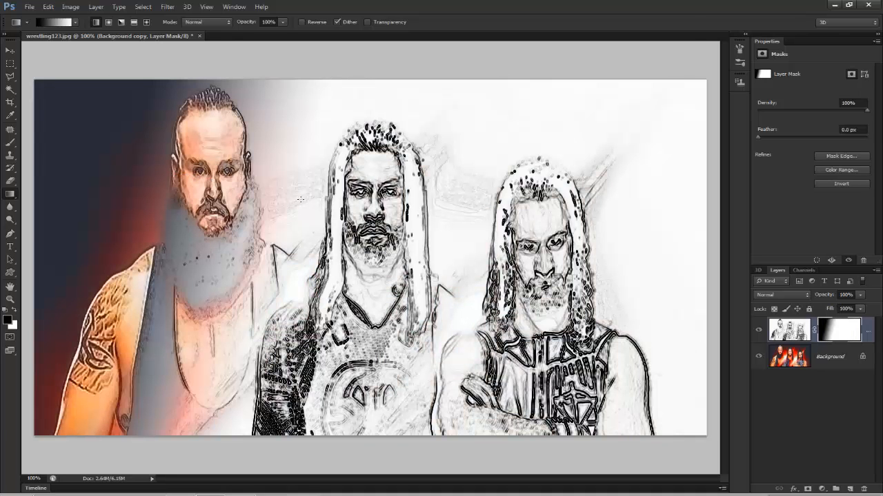
drag(136, 259, 321, 257)
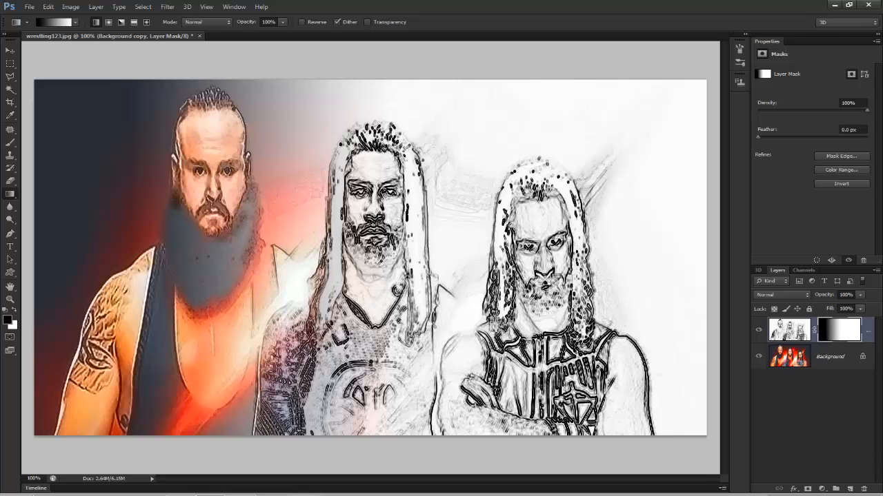
drag(49, 178, 145, 202)
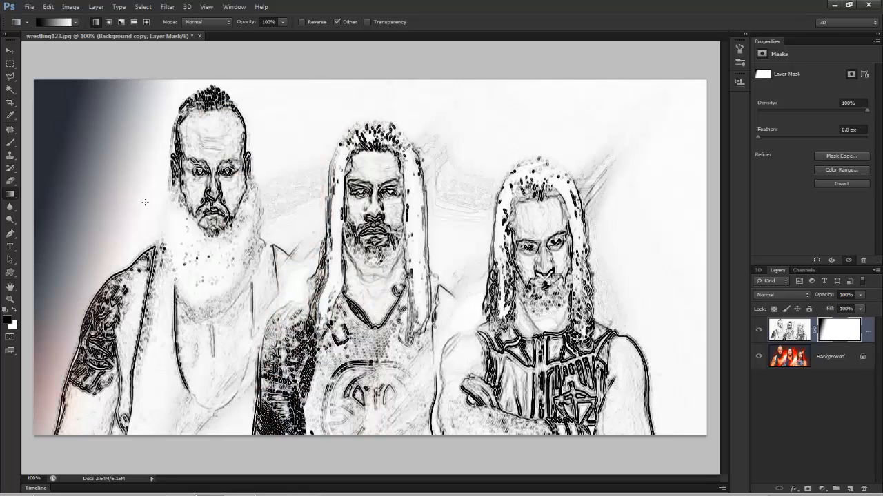
drag(56, 167, 88, 170)
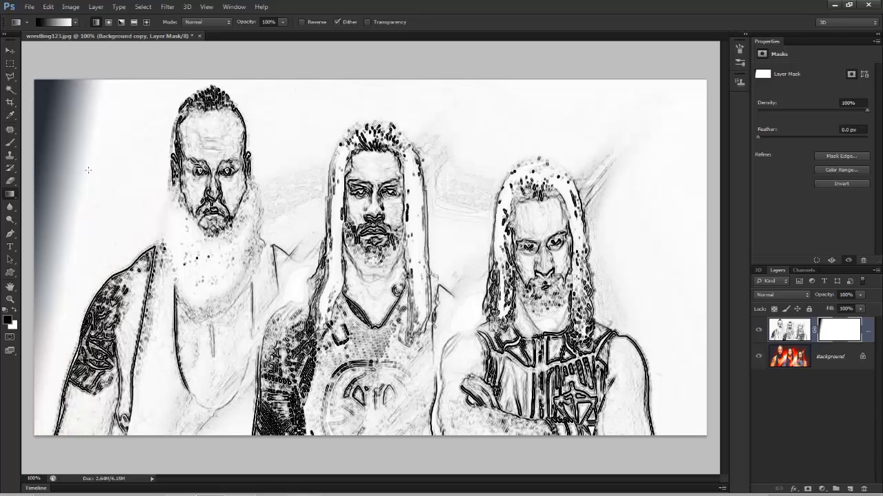
drag(32, 119, 93, 147)
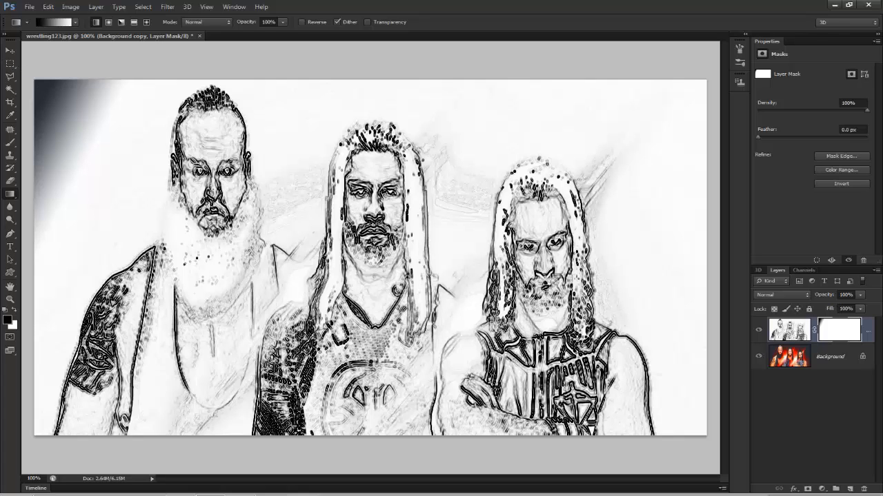
Erase the sketch from the image's left edge to the middle of the left man's face, using a rectangular selection and a size 200 eraser; deselect
click(10, 64)
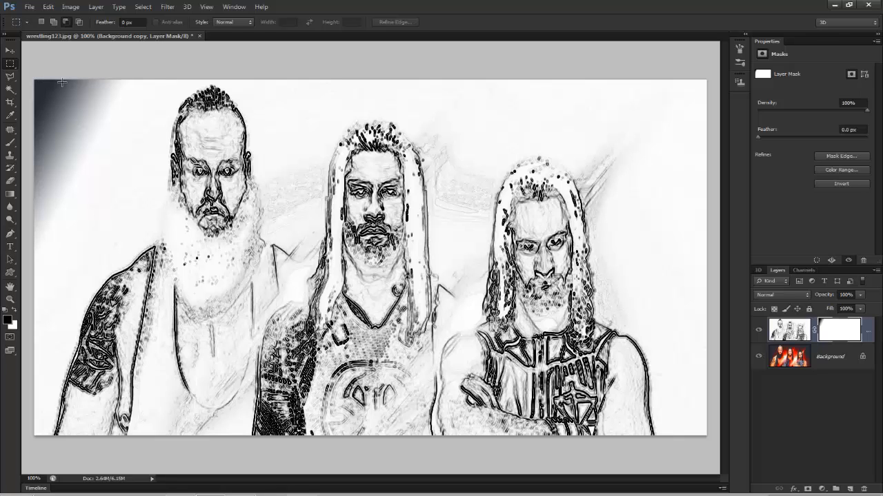
drag(32, 80, 214, 452)
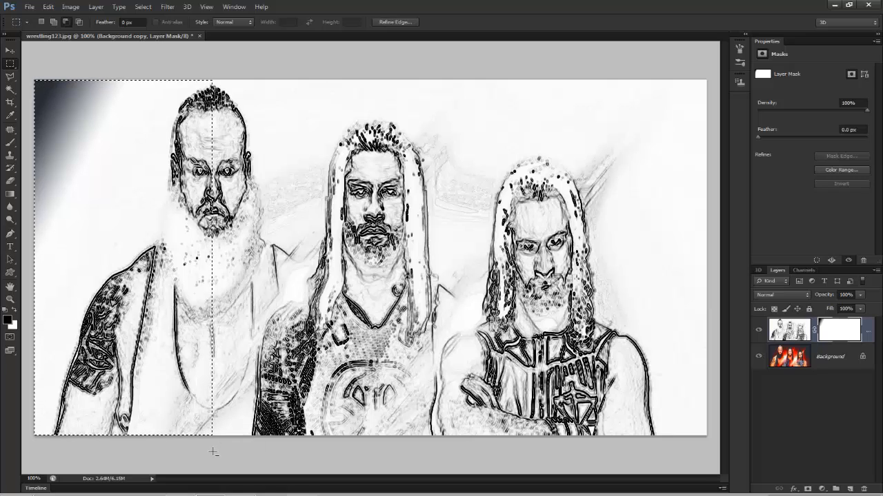
click(8, 183)
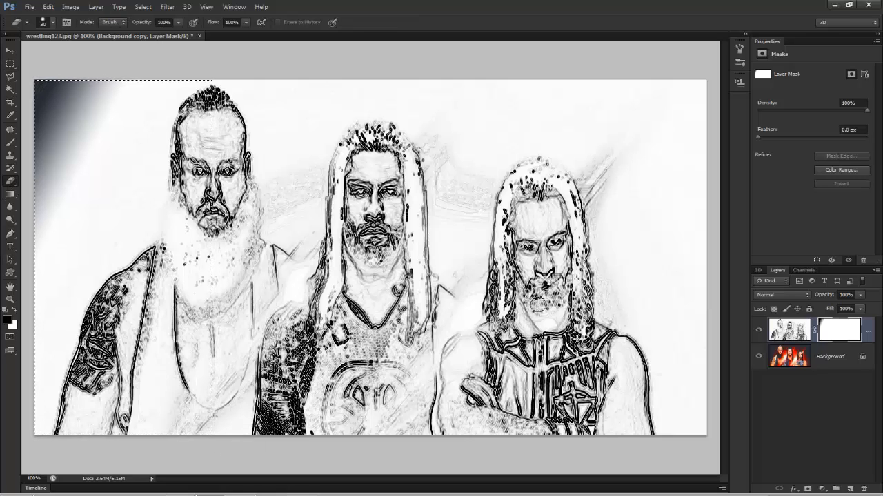
key(bracketright)
key(bracketright)
key(bracketright)
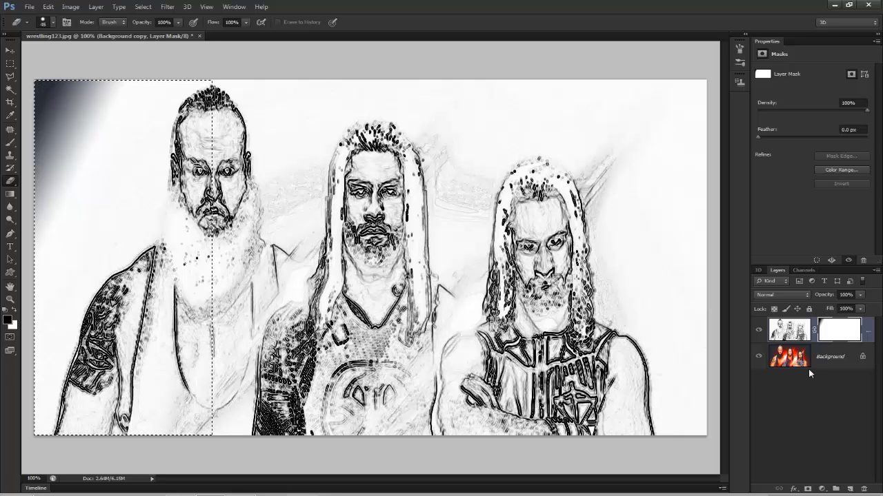
click(785, 332)
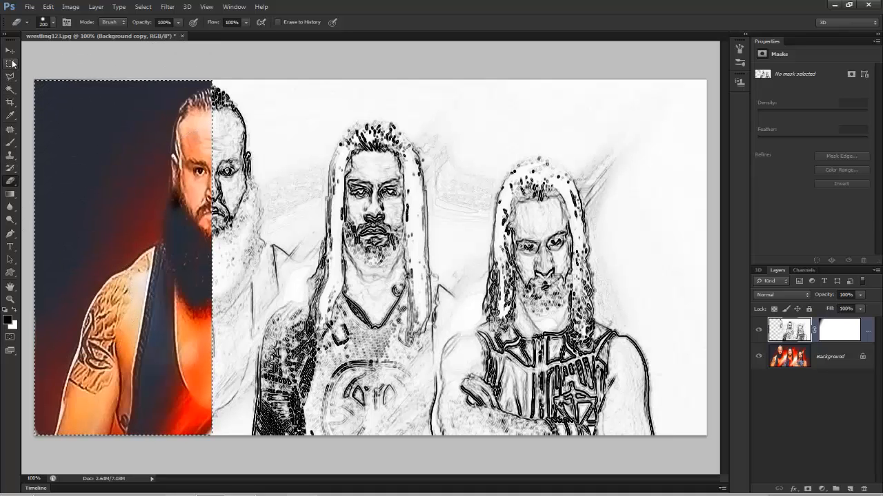
key(ctrl+d)
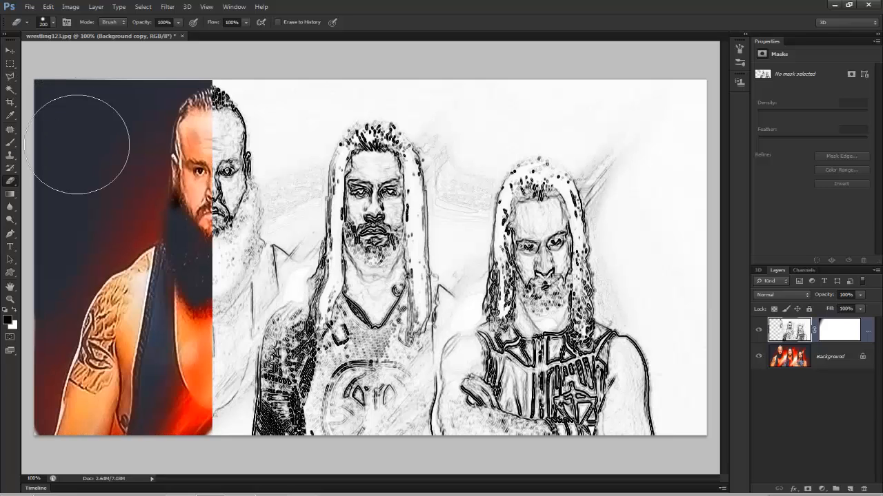
Erase the sketch in a full-height rectangular selection from the centre of the middle man's face to his hair's right edge, and deselect
click(10, 63)
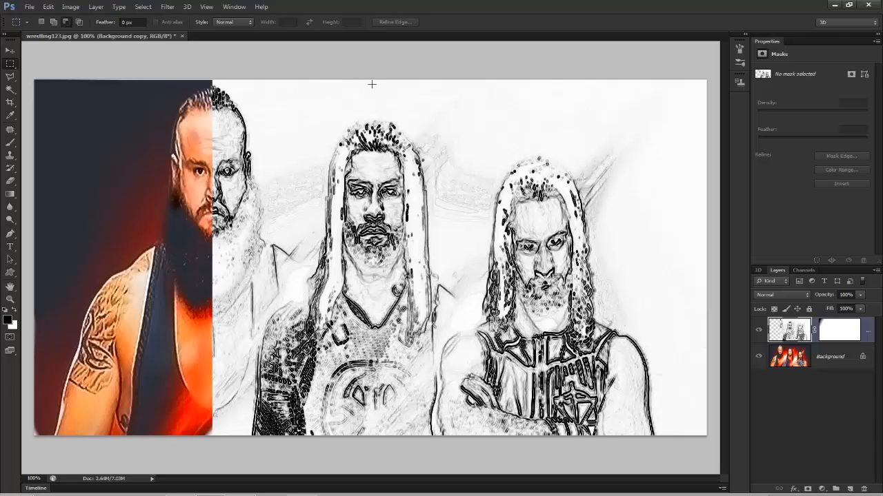
drag(367, 80, 433, 471)
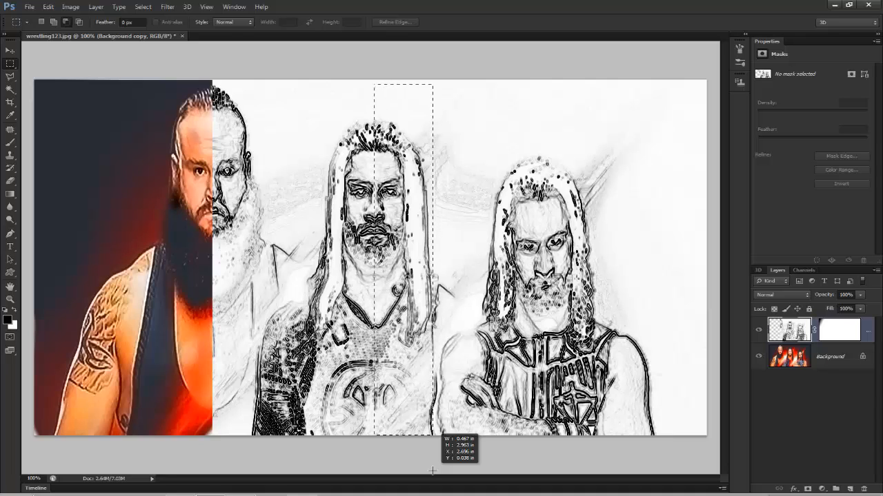
mouse_move(432, 470)
mouse_down()
mouse_move(431, 443)
mouse_move(431, 461)
mouse_up()
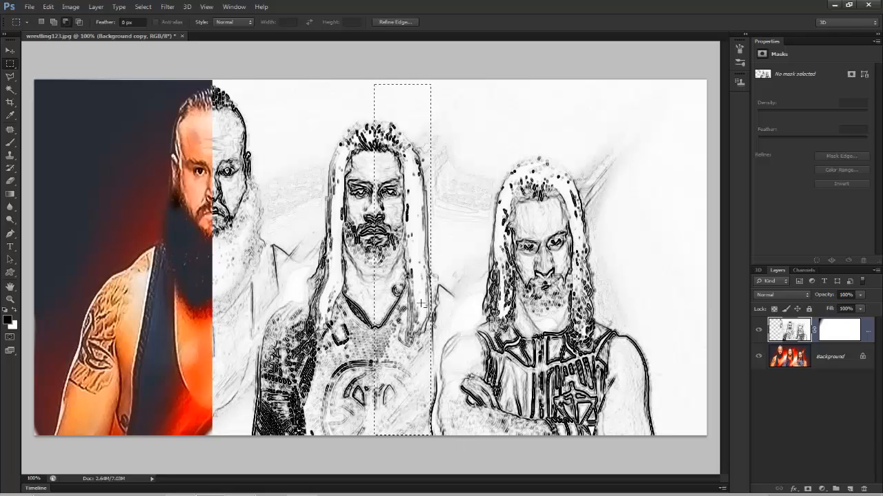
click(356, 78)
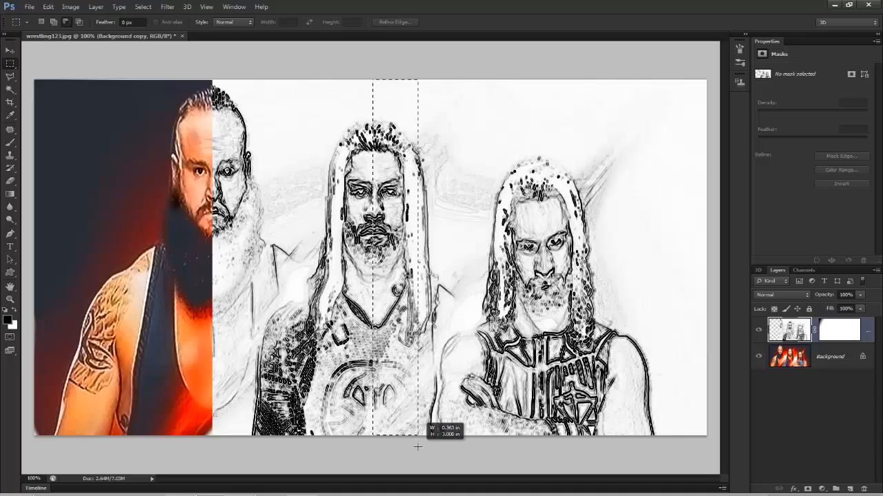
drag(418, 448, 426, 456)
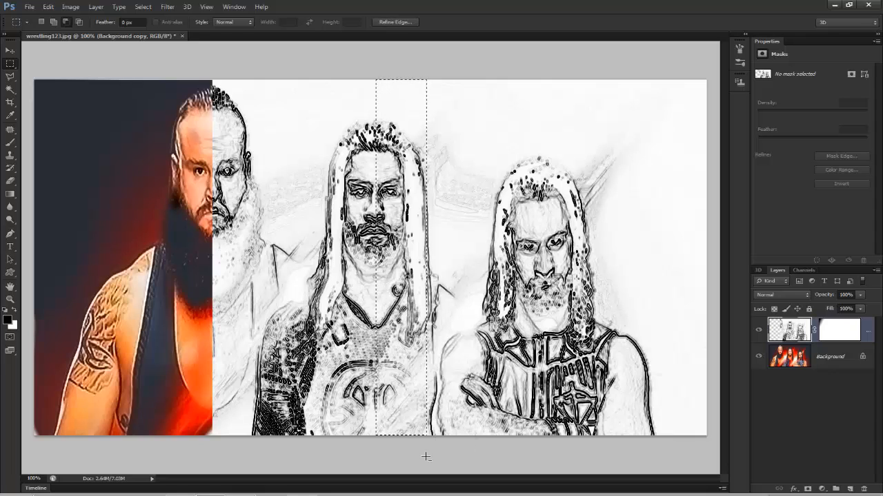
click(11, 180)
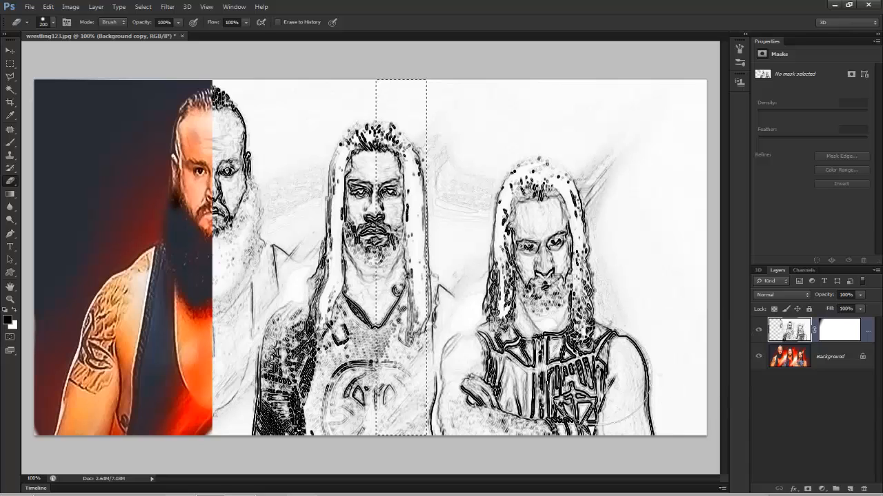
mouse_move(432, 256)
mouse_down()
mouse_move(411, 335)
mouse_move(399, 94)
mouse_move(400, 418)
mouse_up()
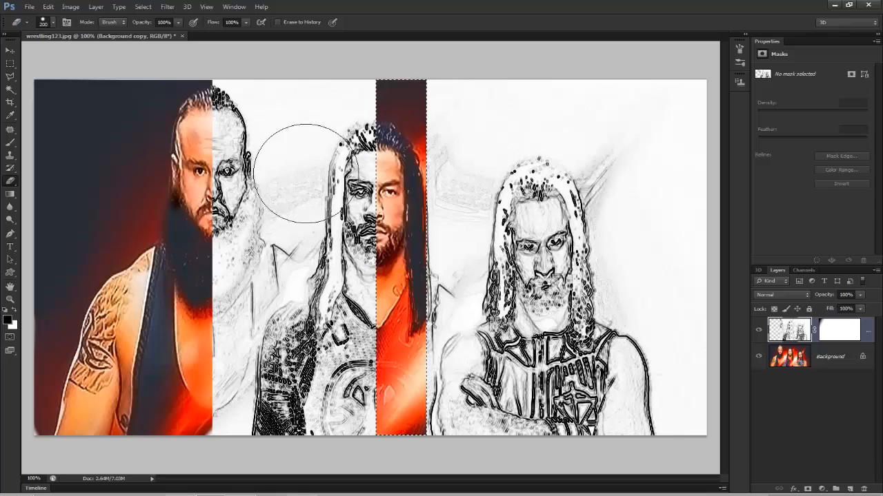
key(ctrl+d)
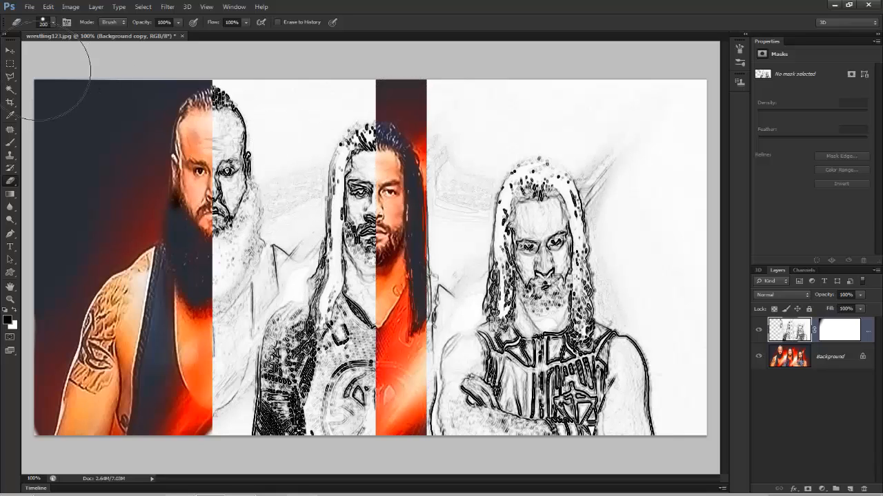
Erase the sketch in a full-height rectangular selection from the centre of the right man's face to the image's right edge, and deselect
click(10, 62)
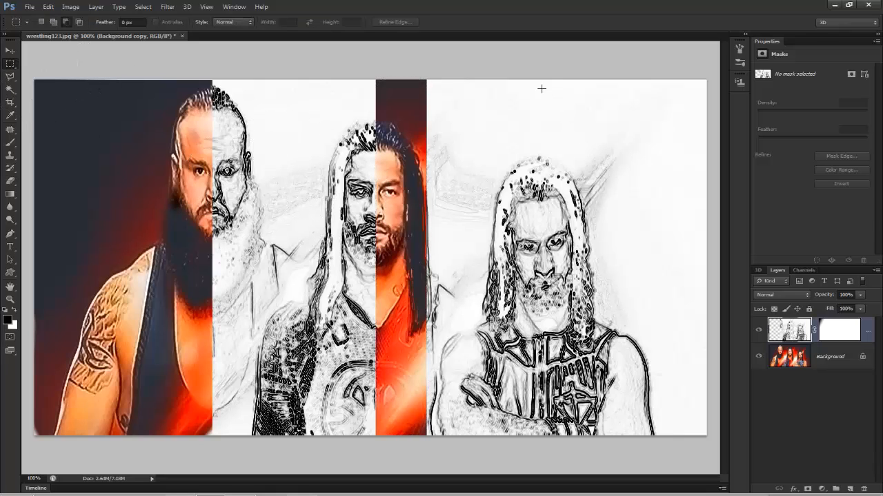
mouse_move(537, 77)
mouse_down()
mouse_move(600, 306)
mouse_move(621, 436)
mouse_move(640, 447)
mouse_move(623, 435)
mouse_move(717, 441)
mouse_up()
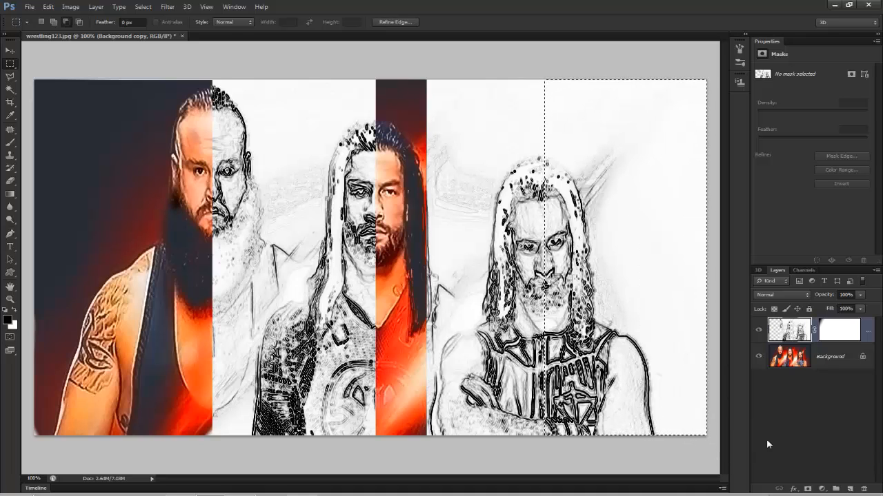
click(11, 181)
mouse_move(591, 441)
mouse_down()
mouse_move(593, 228)
mouse_move(564, 101)
mouse_move(660, 285)
mouse_move(689, 413)
mouse_move(670, 89)
mouse_move(608, 129)
mouse_move(598, 402)
mouse_move(687, 236)
mouse_move(611, 151)
mouse_move(586, 286)
mouse_move(601, 367)
mouse_move(620, 315)
mouse_move(610, 275)
mouse_move(645, 324)
mouse_move(636, 129)
mouse_up()
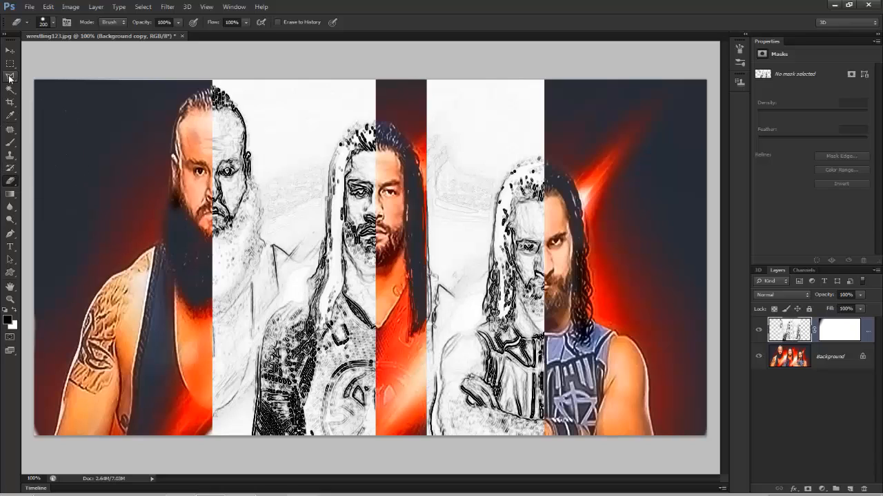
Apply Levels to the sketch layer with black input 42, midtone 0.23 and the white input slightly lowered to darken its lines
click(9, 51)
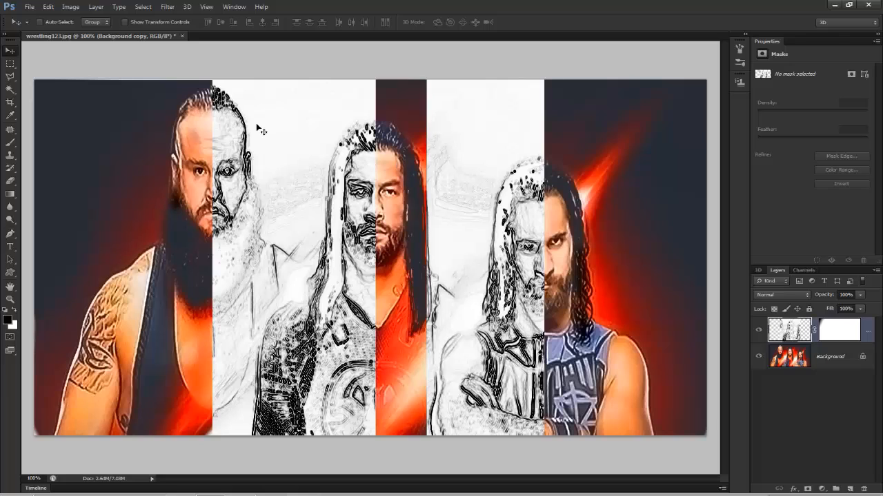
click(71, 7)
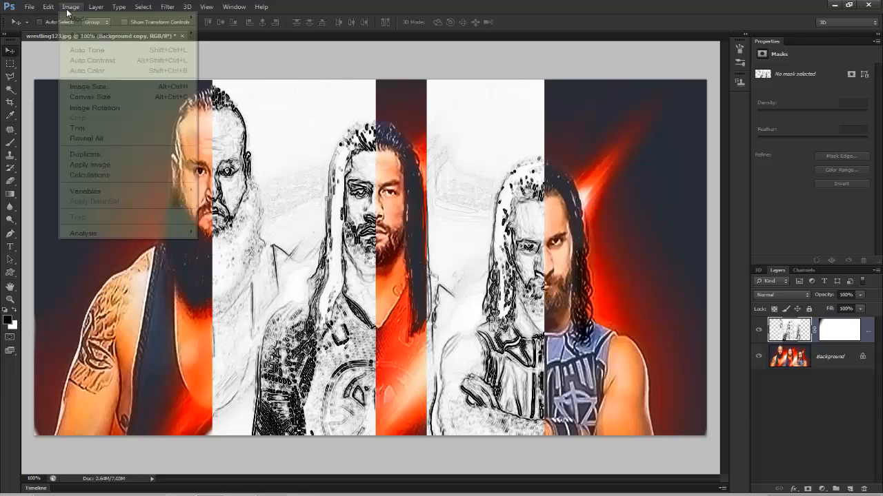
mouse_move(81, 35)
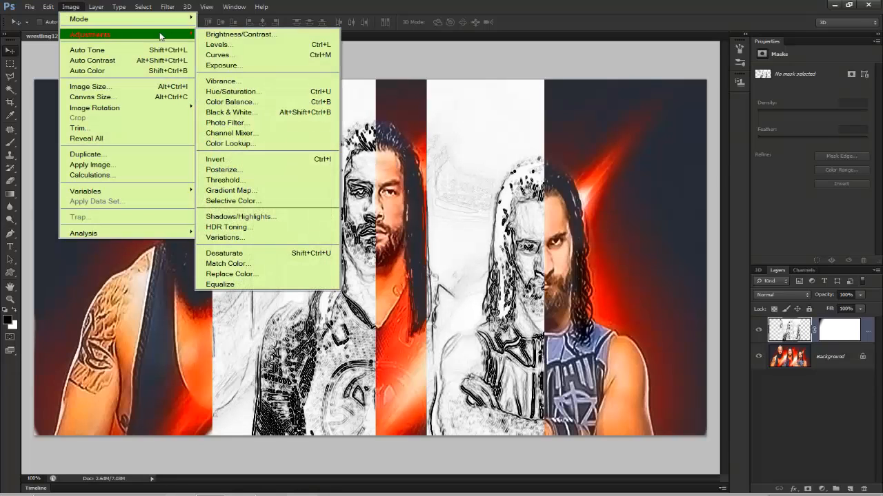
click(219, 46)
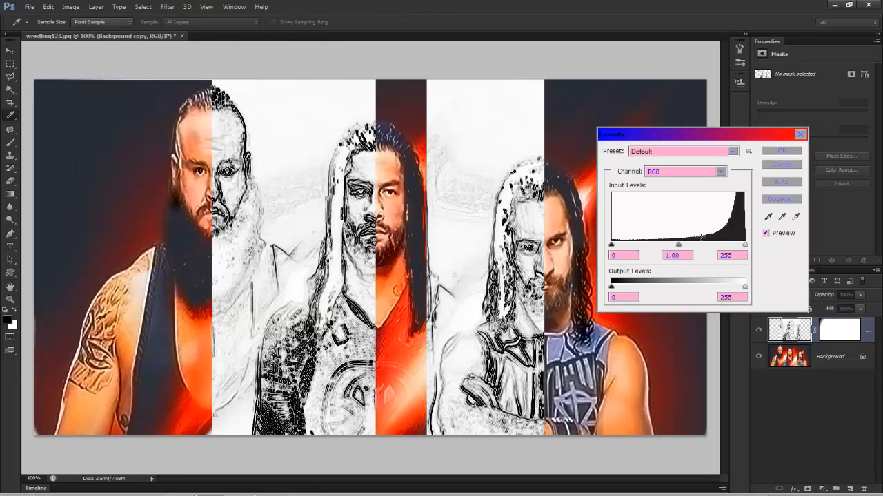
drag(611, 247, 633, 249)
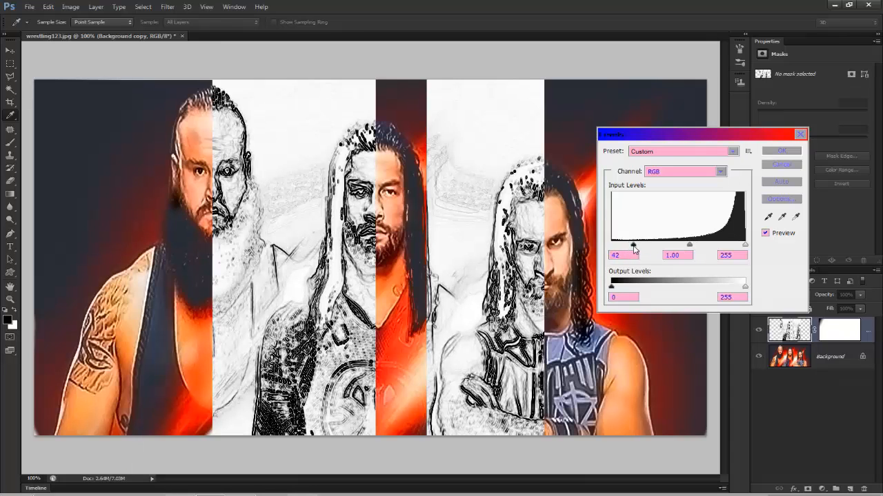
drag(688, 248, 729, 245)
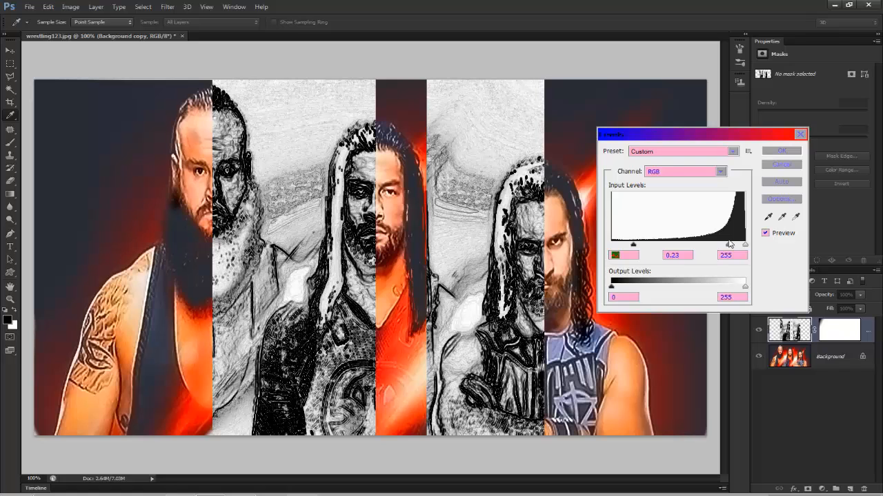
drag(744, 246, 736, 245)
click(735, 245)
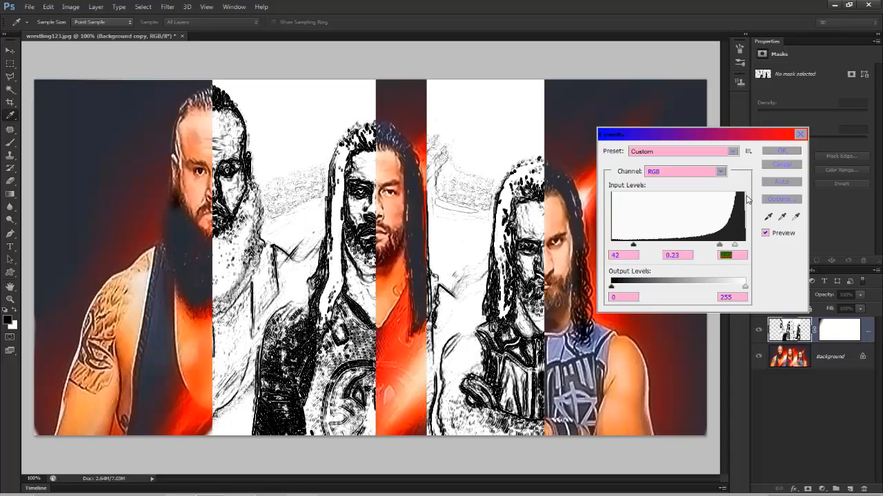
click(774, 150)
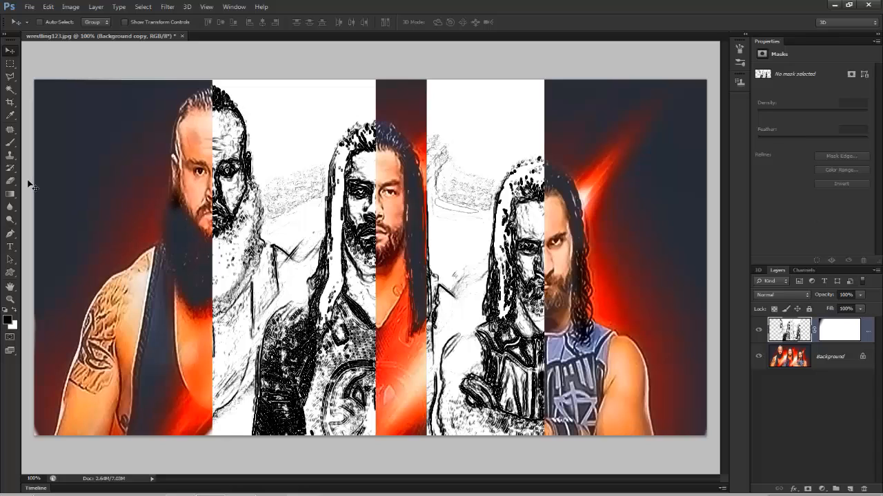
Erase the sketch over each of the three men's sketched eyes with a size 30 eraser to reveal the colour
click(10, 182)
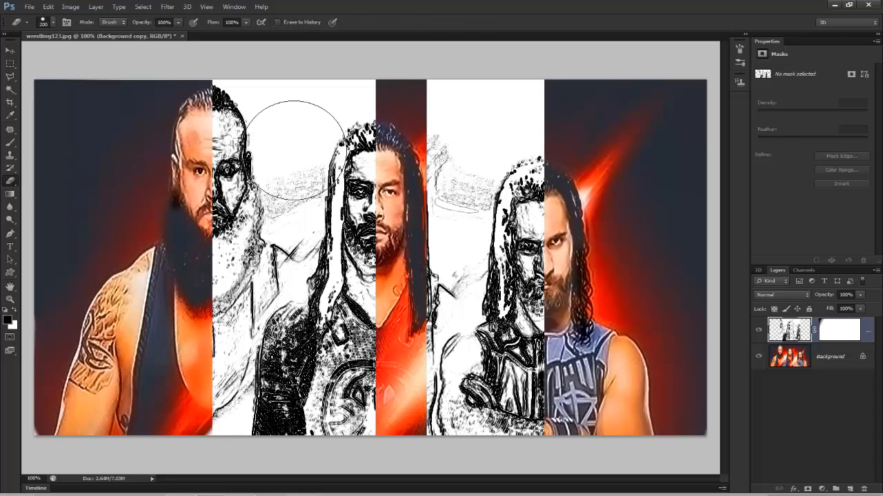
key(bracketleft)
key(bracketleft)
key(bracketleft)
key(bracketleft)
key(bracketleft)
key(bracketleft)
key(bracketleft)
key(bracketleft)
key(bracketleft)
key(bracketleft)
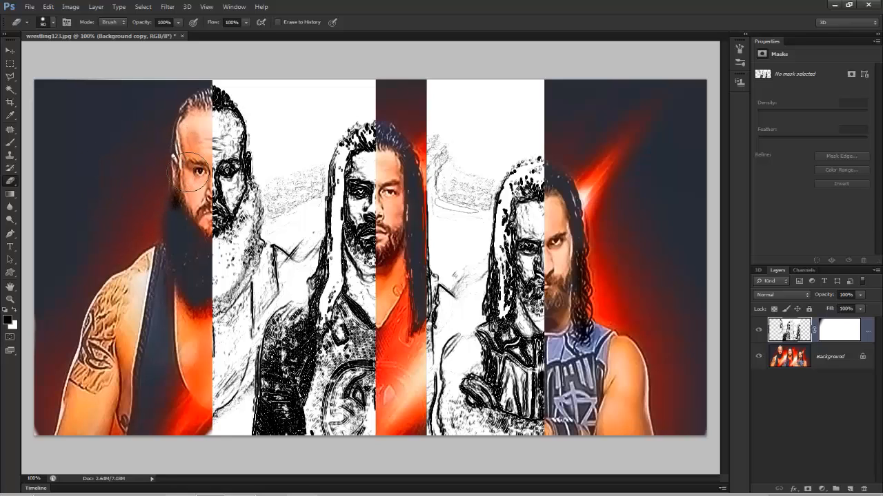
key(bracketleft)
key(bracketleft)
key(bracketleft)
click(227, 170)
click(357, 193)
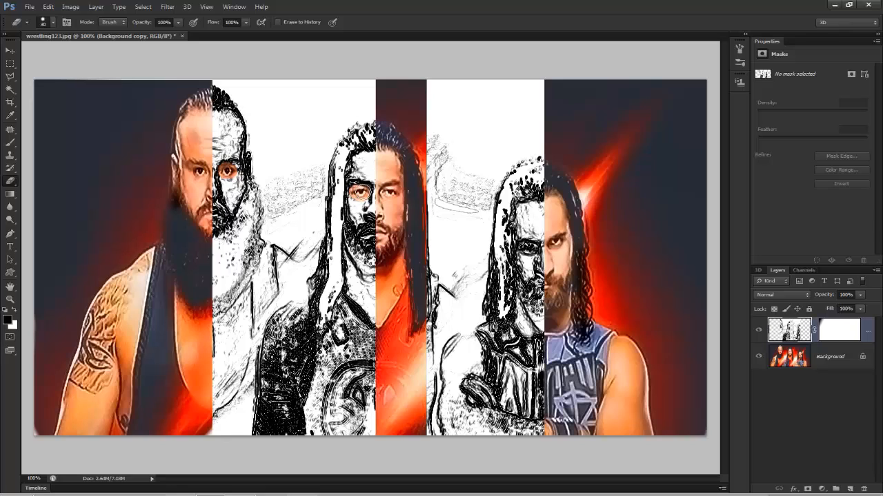
click(526, 248)
drag(526, 248, 528, 247)
Add a Hue/Saturation adjustment layer above the sketch with saturation +33 and lightness +15
click(823, 489)
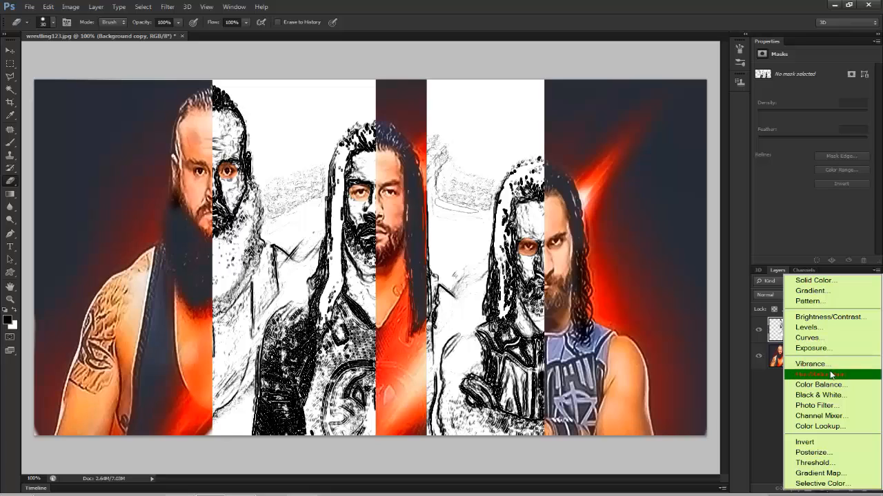
click(833, 376)
drag(813, 130, 832, 143)
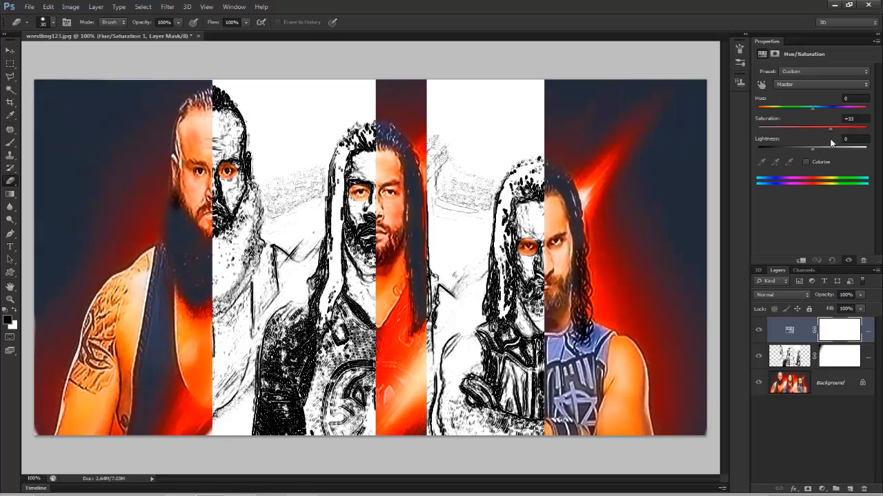
mouse_move(811, 149)
mouse_down()
mouse_move(833, 146)
mouse_move(820, 146)
mouse_up()
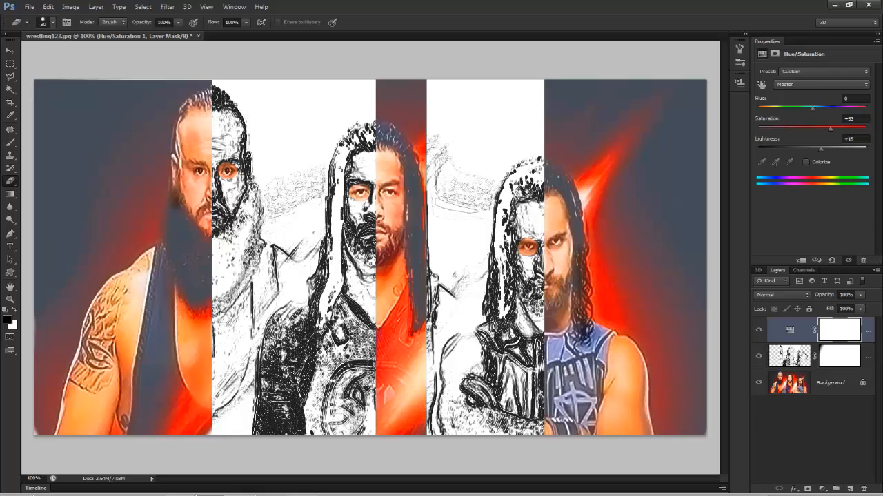
On the sketch layer, erase the drawing over the middle man's shoulder and arm beside his coloured half, using the size 30 eraser
click(804, 357)
mouse_move(423, 262)
mouse_down()
mouse_move(435, 315)
mouse_move(426, 403)
mouse_up()
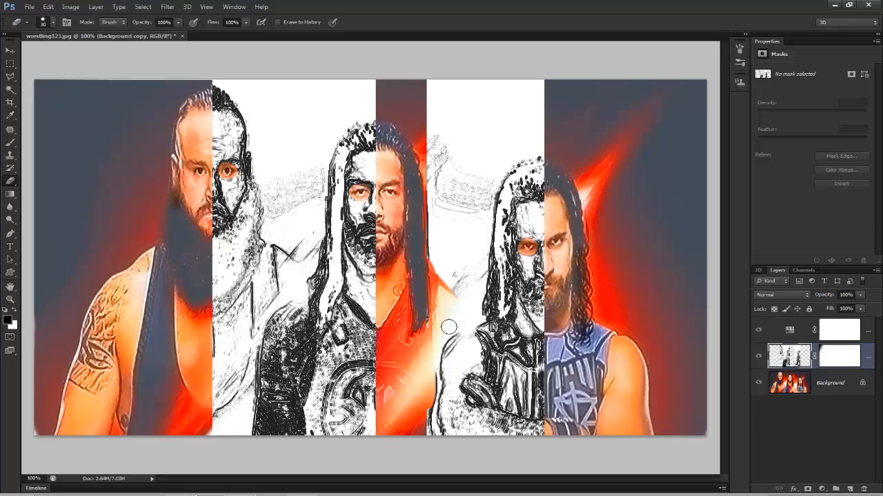
mouse_move(456, 301)
mouse_down()
mouse_move(445, 282)
mouse_move(468, 292)
mouse_move(436, 288)
mouse_up()
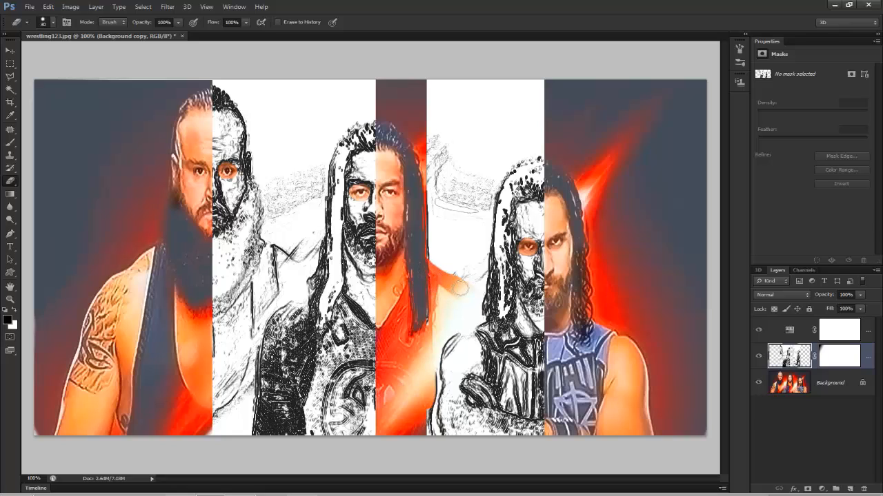
drag(456, 286, 434, 270)
Erase the sketch background between the middle man's coloured hair and the right man, using a rectangular selection and a size 60 eraser; deselect
click(10, 63)
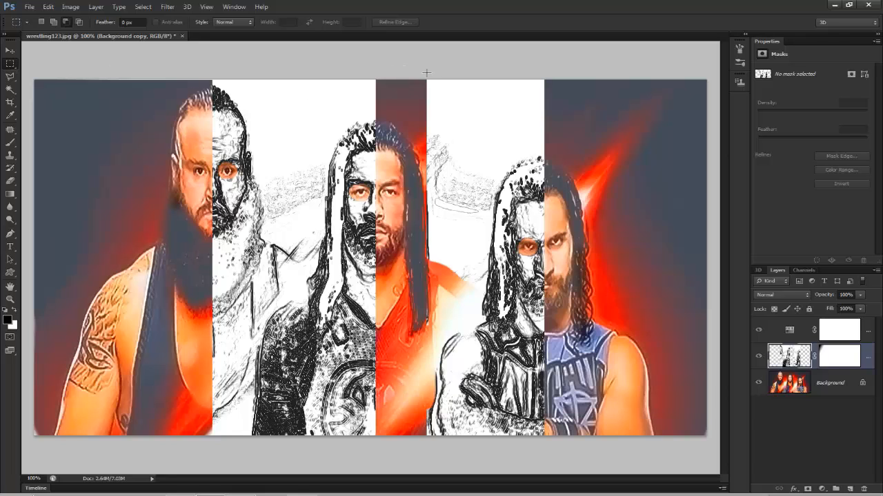
mouse_move(424, 72)
mouse_down()
mouse_move(460, 211)
mouse_move(483, 255)
mouse_move(480, 311)
mouse_up()
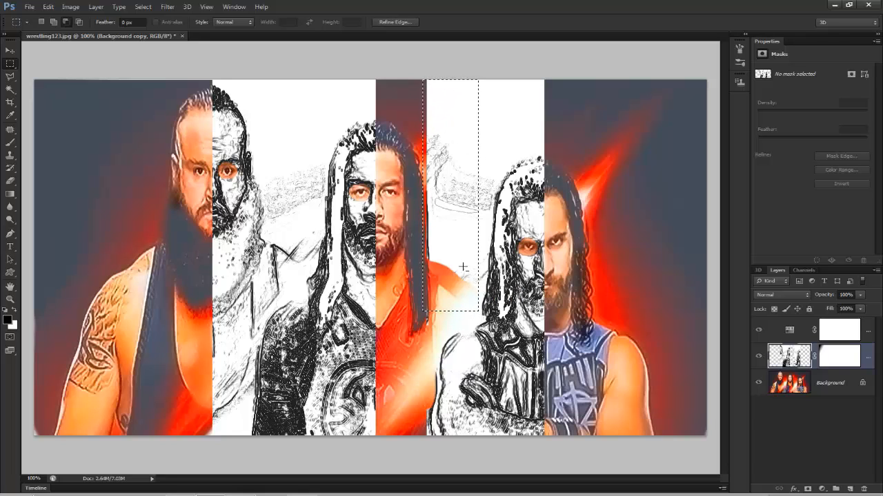
click(11, 181)
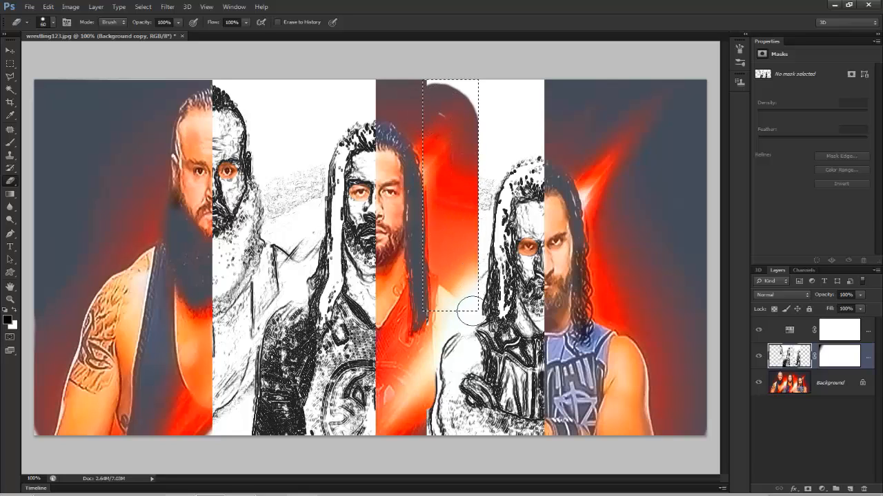
drag(451, 84, 467, 107)
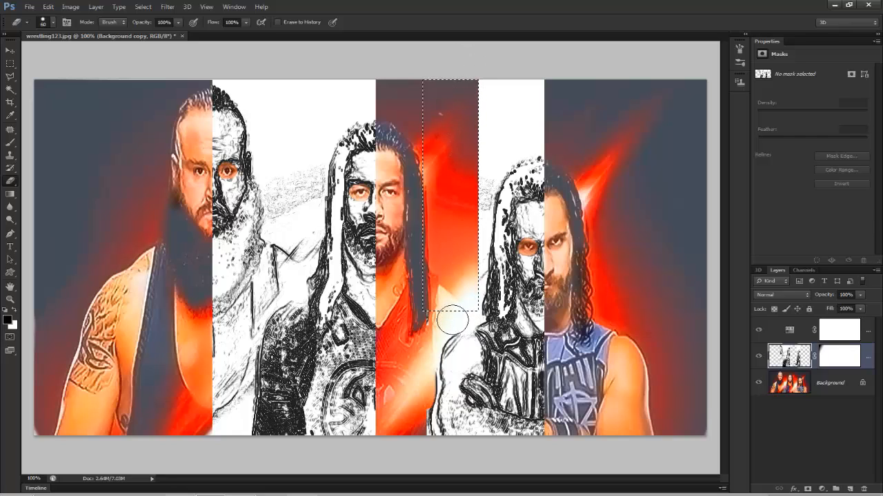
key(ctrl+d)
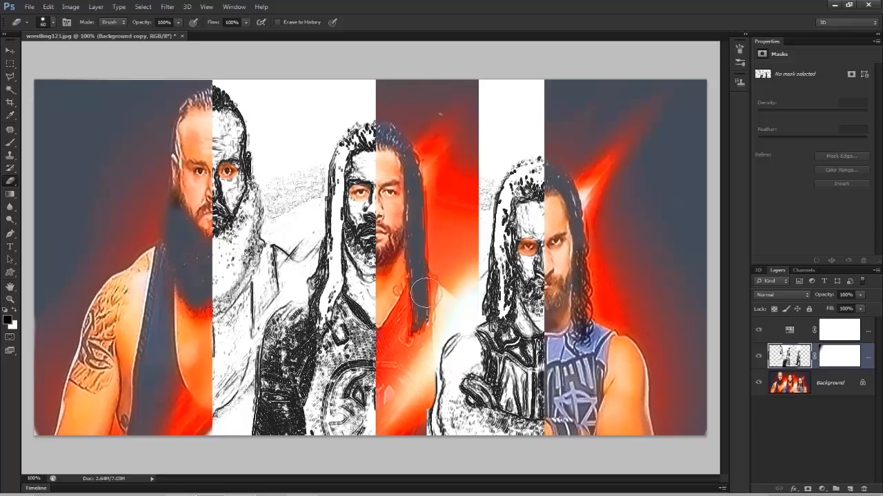